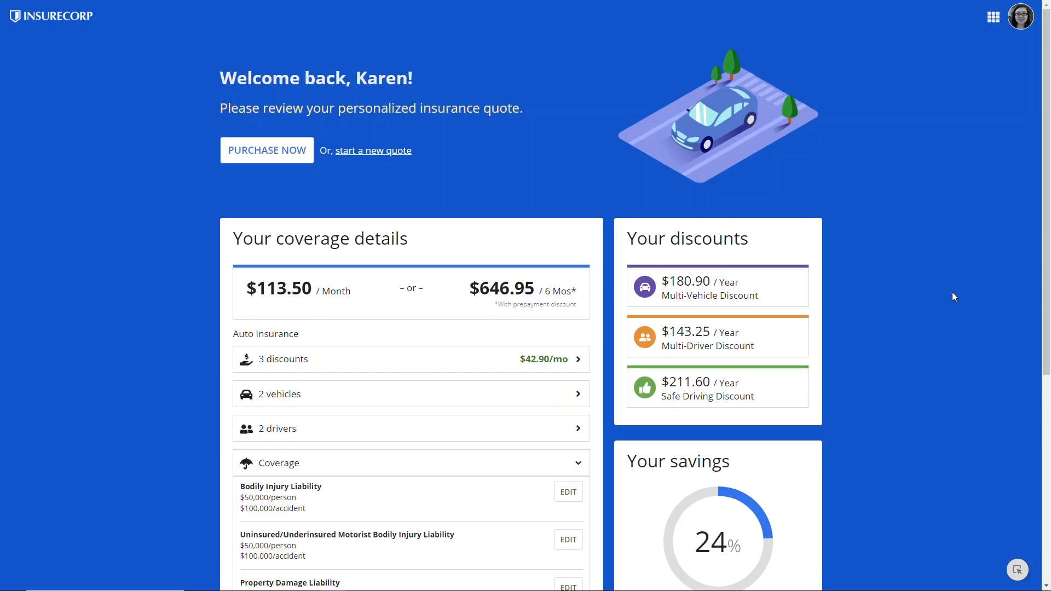
drag(1046, 290, 1045, 510)
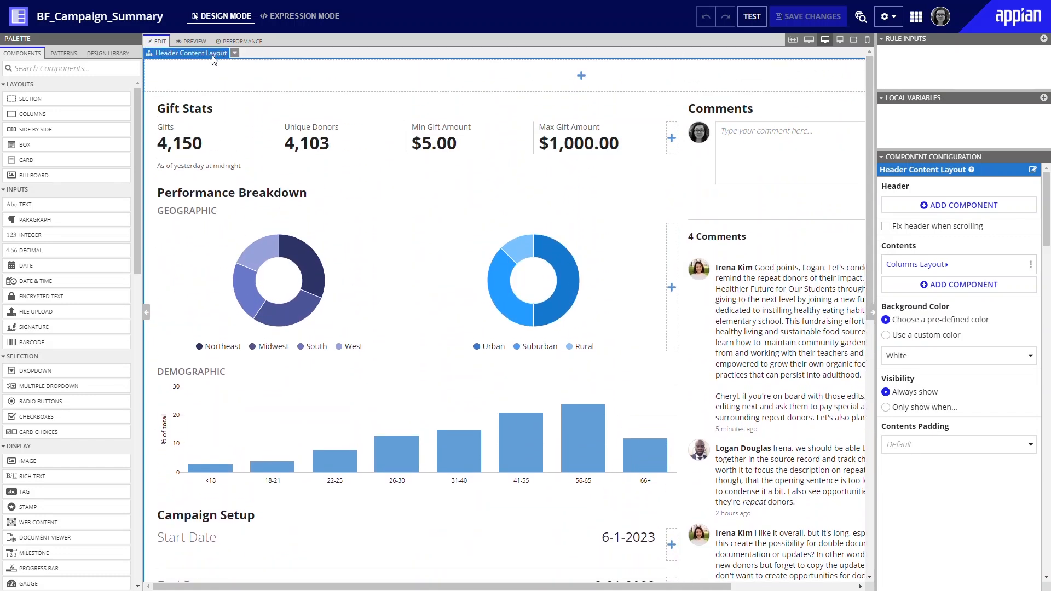
Set the Header Content Layout's Background Color to Transparent instead of White.
click(958, 356)
click(958, 379)
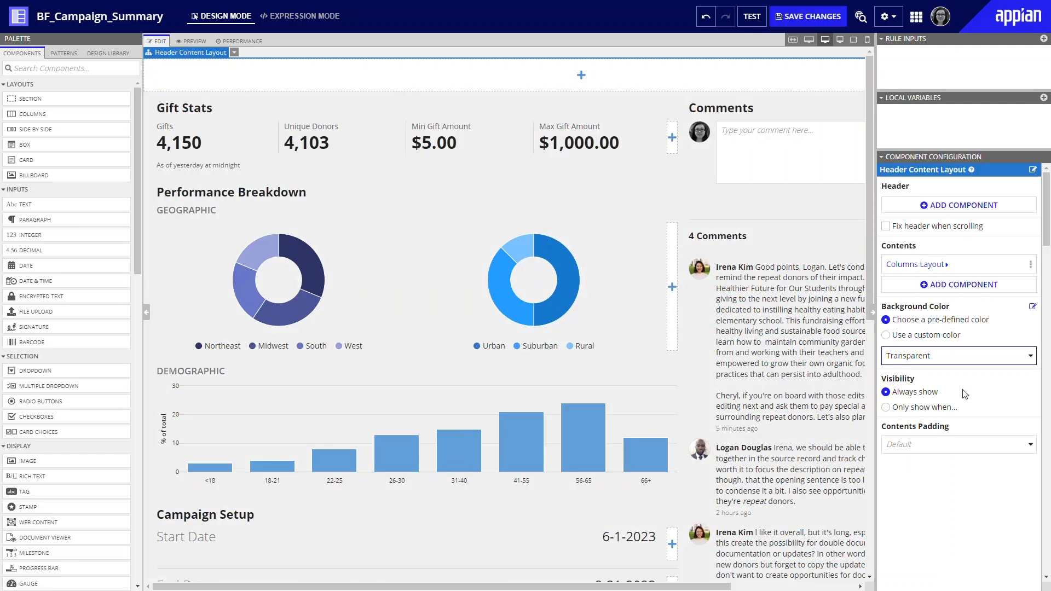
Add a card above the Geographic charts with Style None, border off and shadow on.
drag(26, 159, 287, 227)
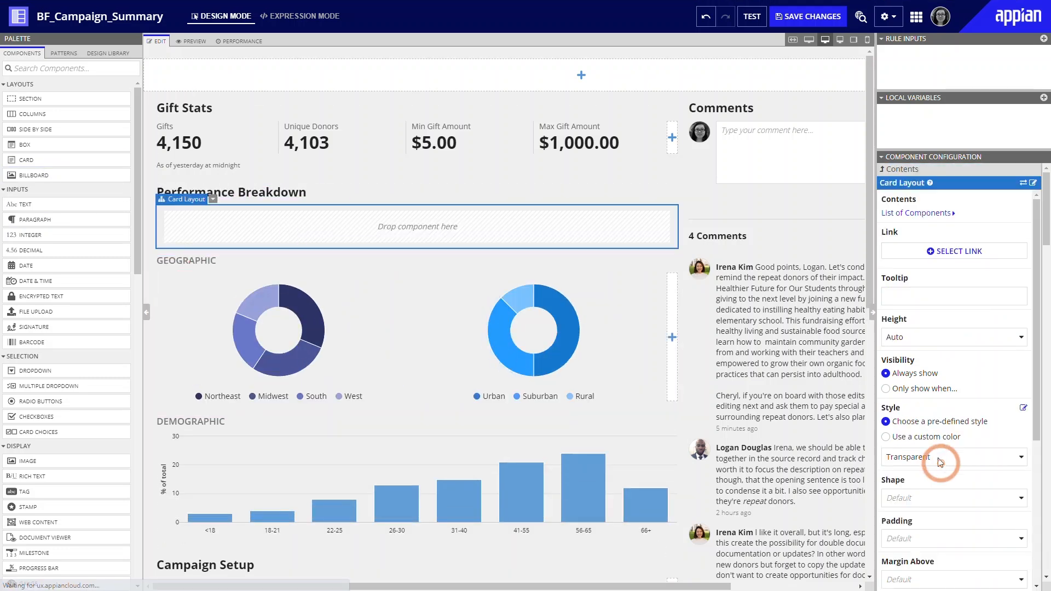
click(940, 460)
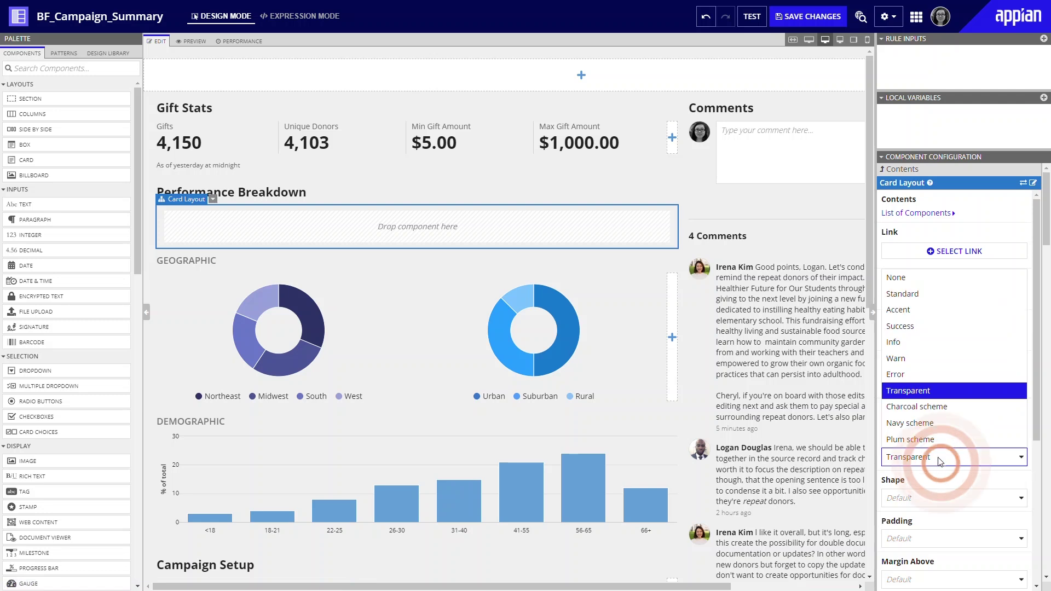
click(929, 284)
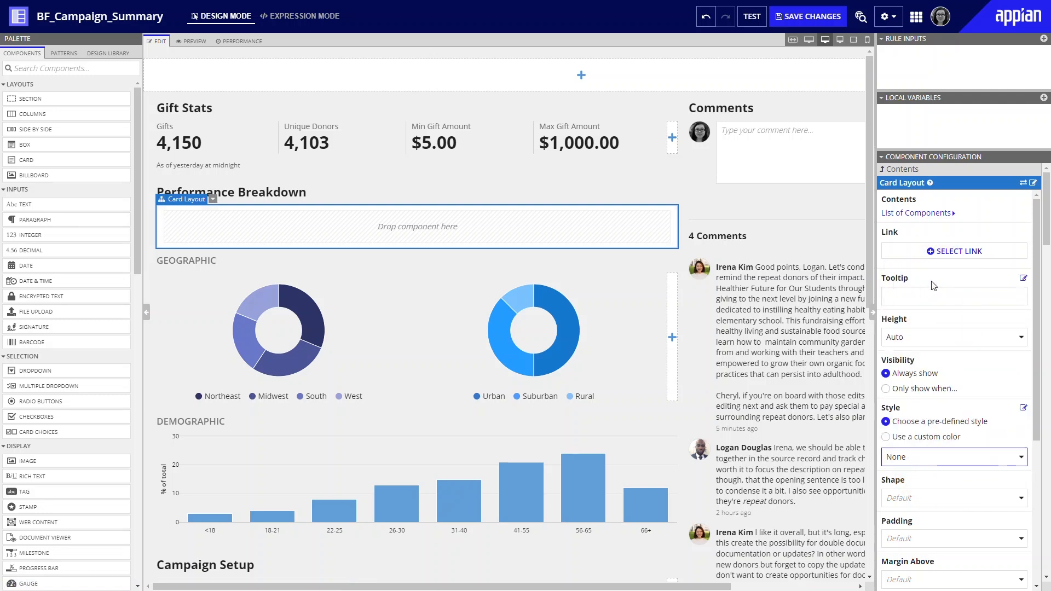
scroll(1041, 327, down, 1)
scroll(1041, 327, down, 3)
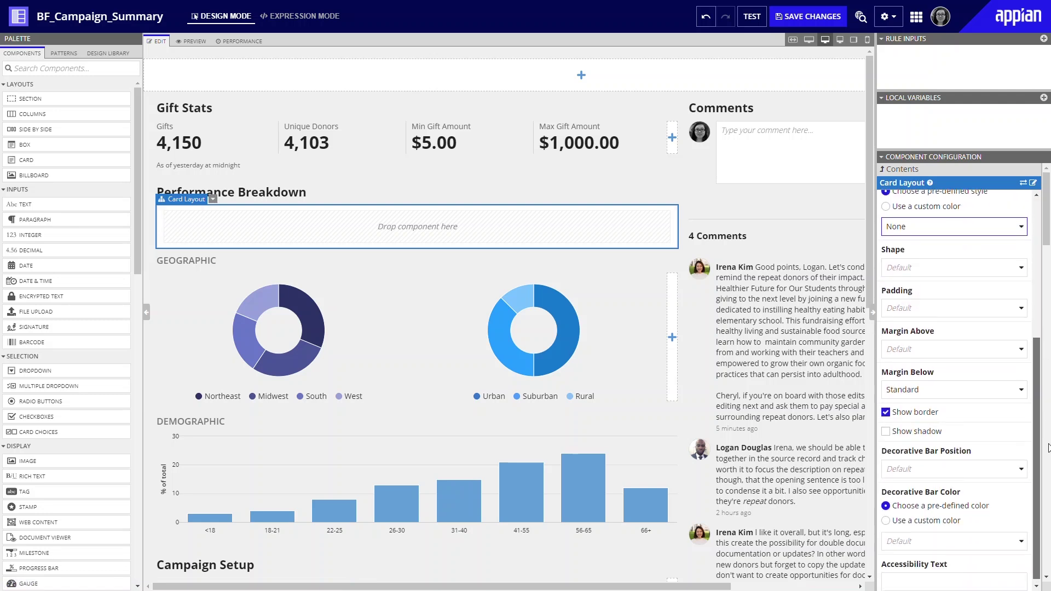
click(887, 408)
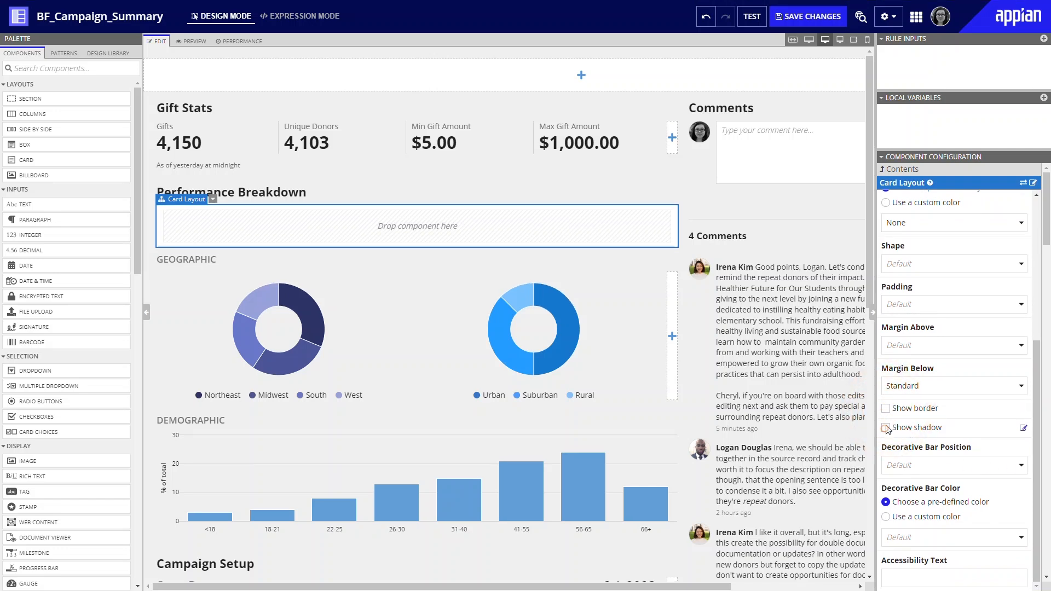
click(886, 427)
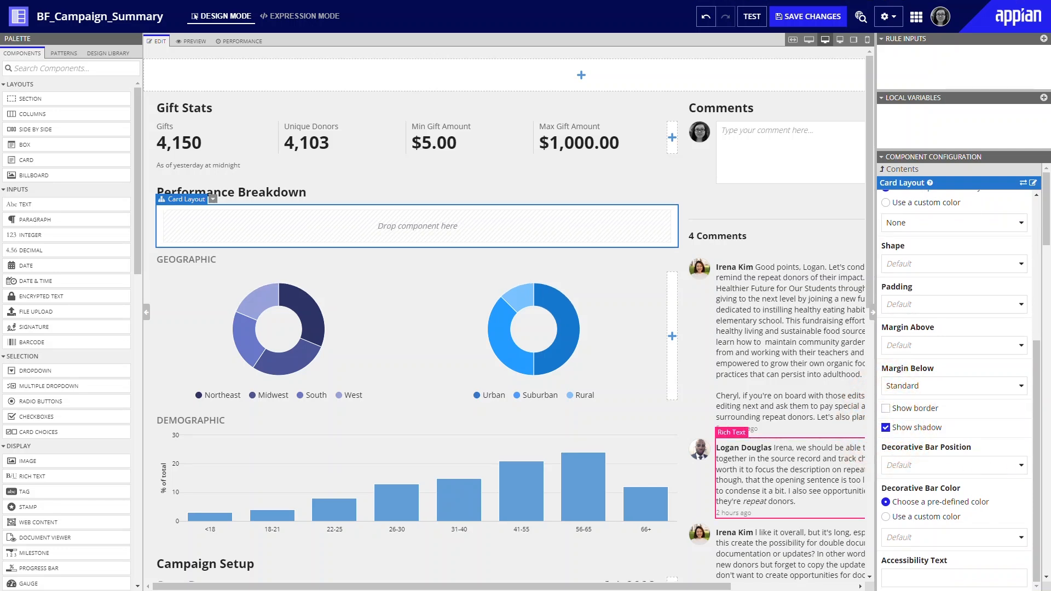
Move the Geographic and Demographic chart sections into the new shadowed card.
drag(188, 248, 213, 221)
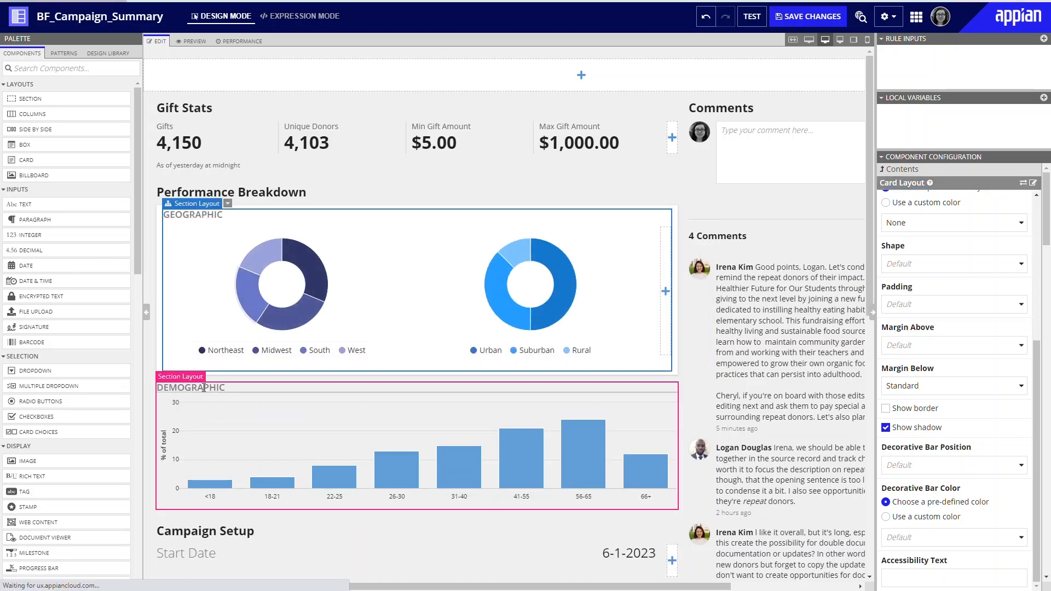
drag(188, 381, 242, 357)
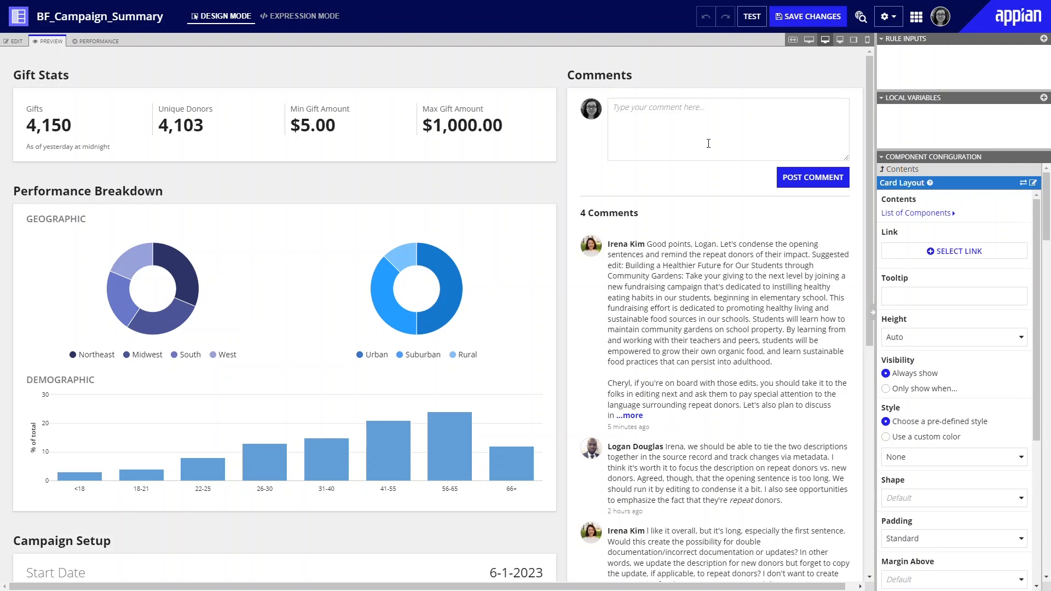
mouse_move(870, 102)
mouse_down()
mouse_move(878, 306)
mouse_move(871, 98)
mouse_up()
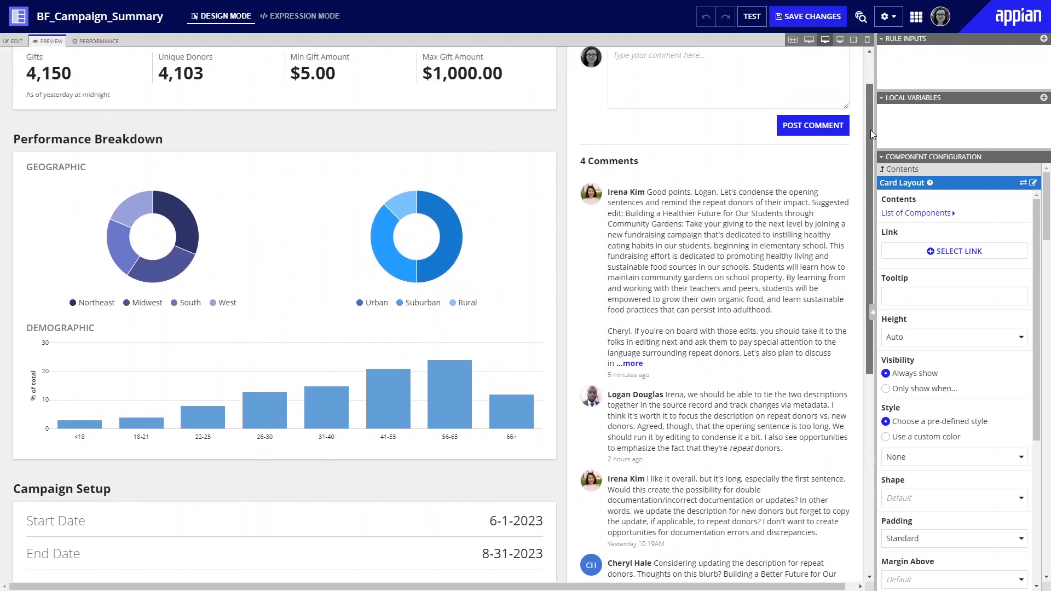